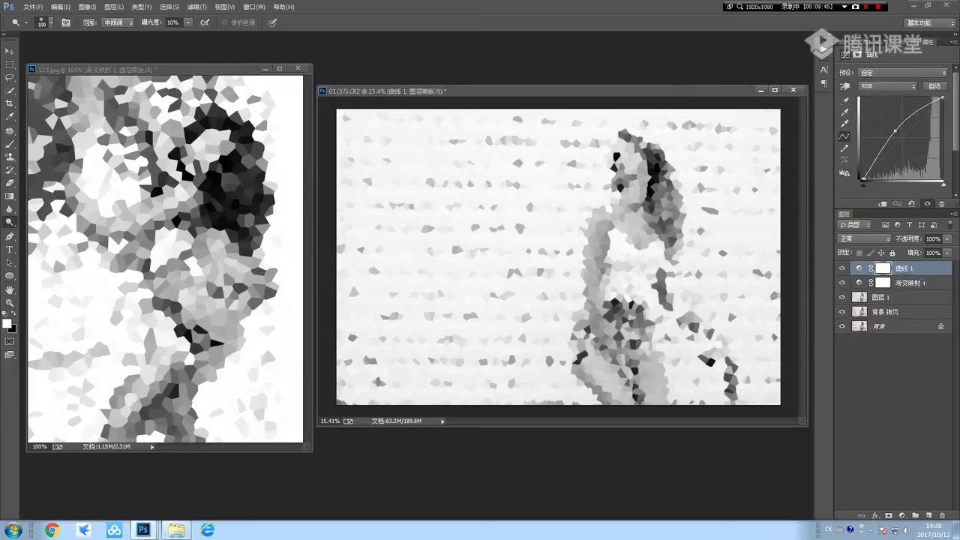
Add a second Curves adjustment layer and drag its black point inward to deepen the shadows
{"action": "left_click", "coordinate": [904, 518]}
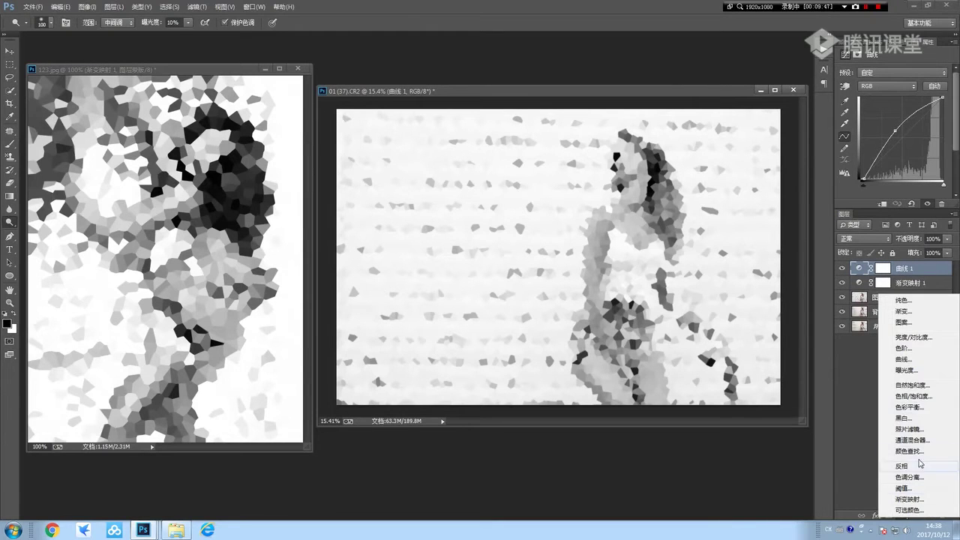
{"action": "left_click", "coordinate": [903, 364]}
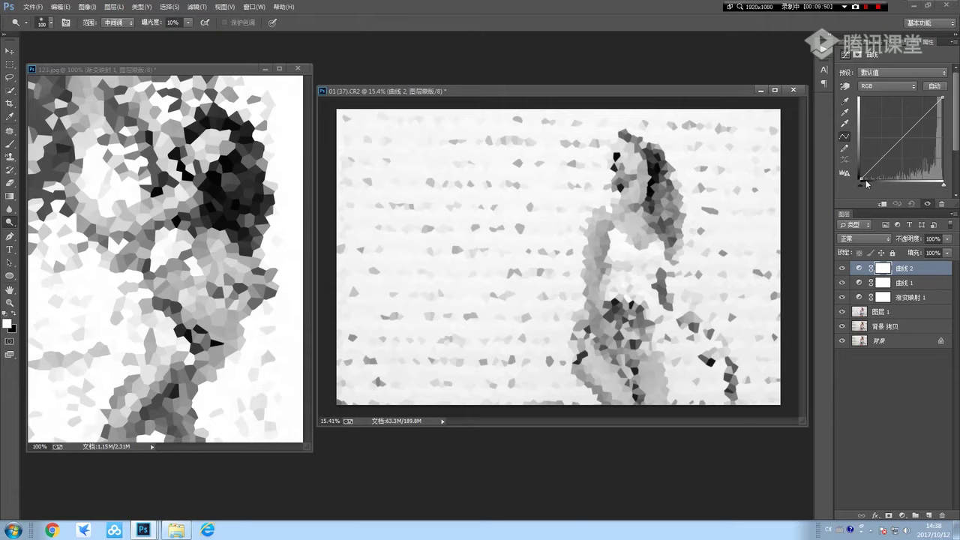
{"action": "left_click_drag", "start_coordinate": [862, 177], "coordinate": [873, 180]}
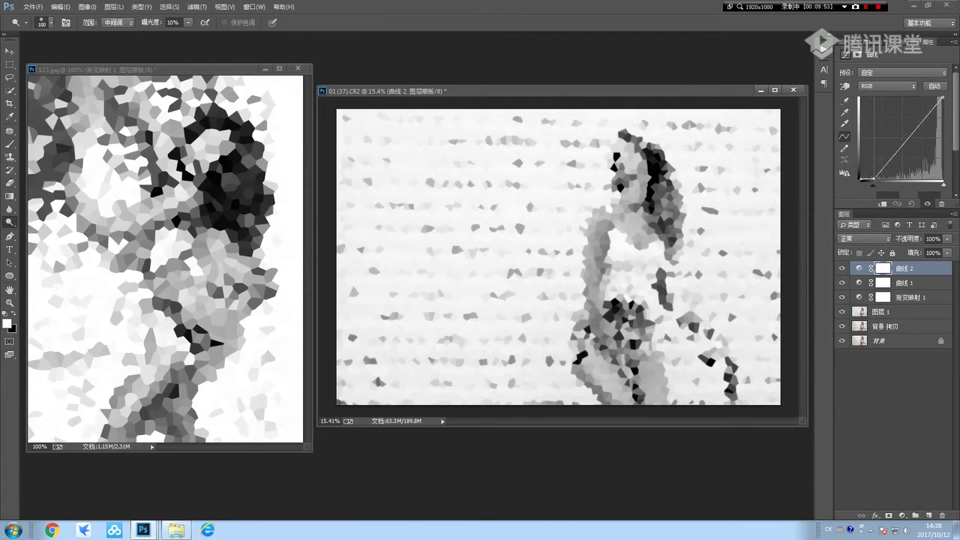
Darken the shadows and fine-tune the highlight point of the second Curves, then switch to 123.jpg
{"action": "left_click_drag", "start_coordinate": [873, 180], "coordinate": [877, 180]}
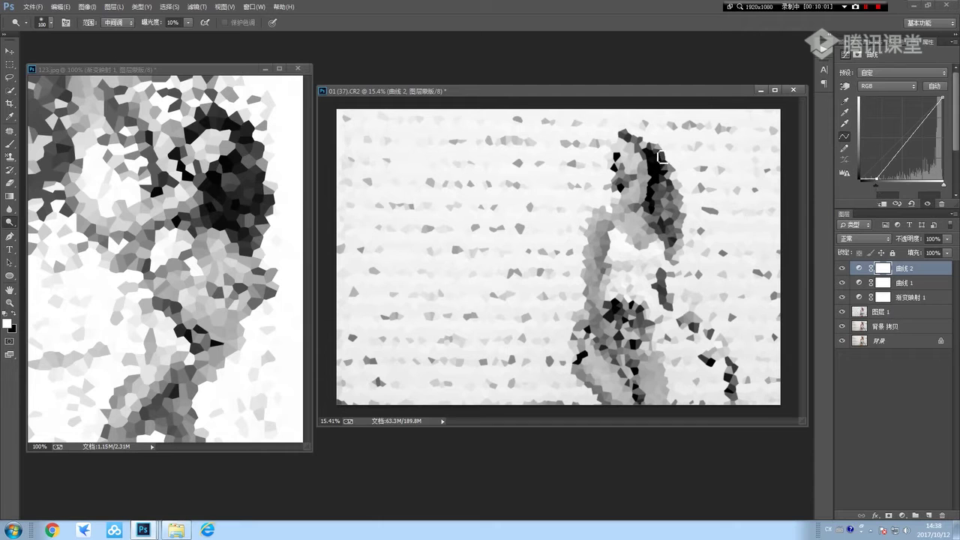
{"action": "left_click_drag", "start_coordinate": [941, 98], "coordinate": [939, 98]}
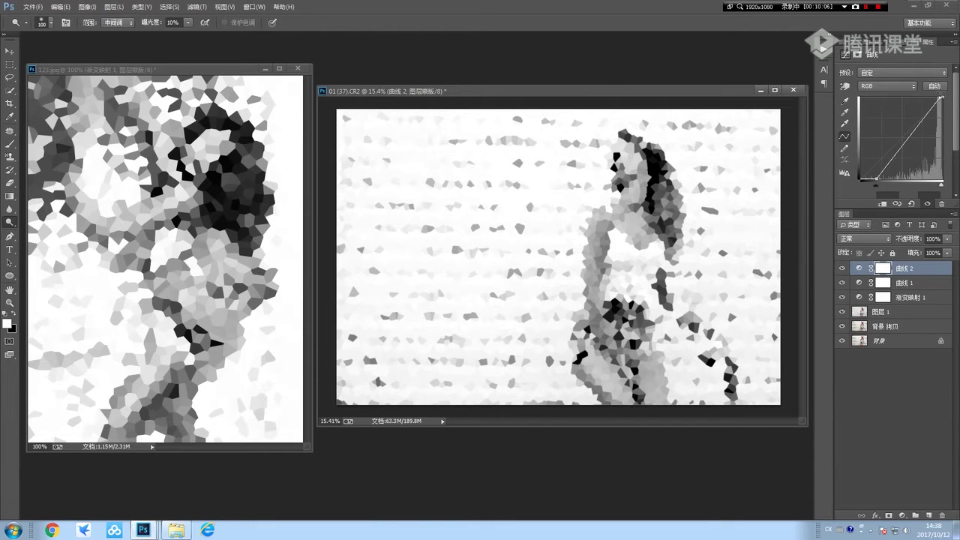
{"action": "left_click_drag", "start_coordinate": [940, 99], "coordinate": [940, 98]}
{"action": "left_click_drag", "start_coordinate": [940, 98], "coordinate": [922, 98]}
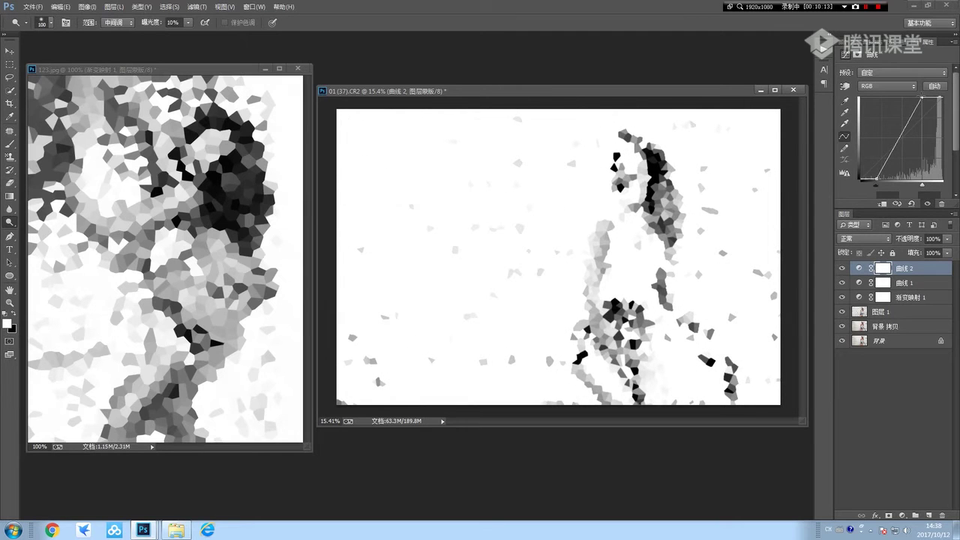
{"action": "left_click_drag", "start_coordinate": [922, 99], "coordinate": [938, 98]}
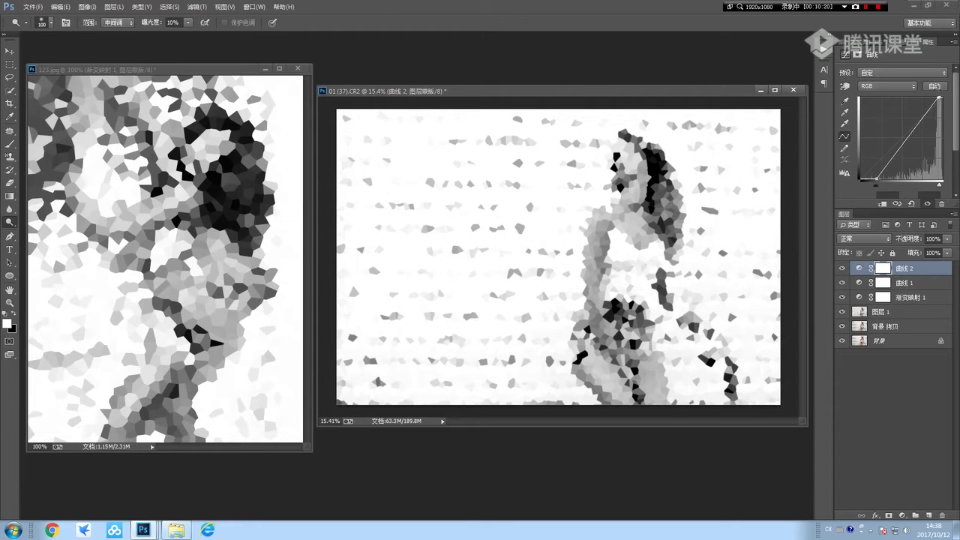
{"action": "left_click_drag", "start_coordinate": [938, 98], "coordinate": [941, 99]}
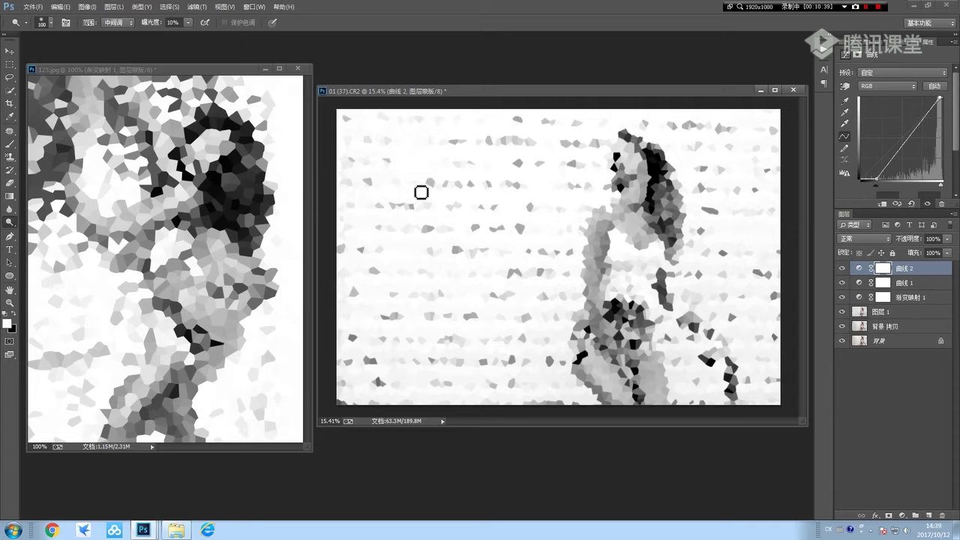
{"action": "key", "text": "ctrl+alt+z"}
{"action": "key", "text": "ctrl+alt+z"}
{"action": "key", "text": "ctrl+alt+z"}
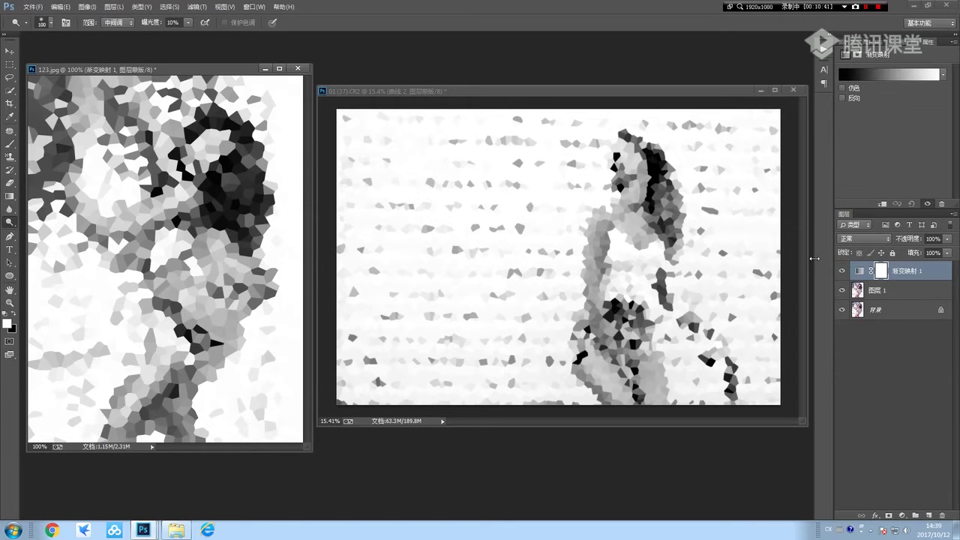
Hide Gradient Map 1 in both the 123.jpg reference and the crystallized photo
{"action": "left_click", "coordinate": [842, 271]}
{"action": "left_click", "coordinate": [636, 85]}
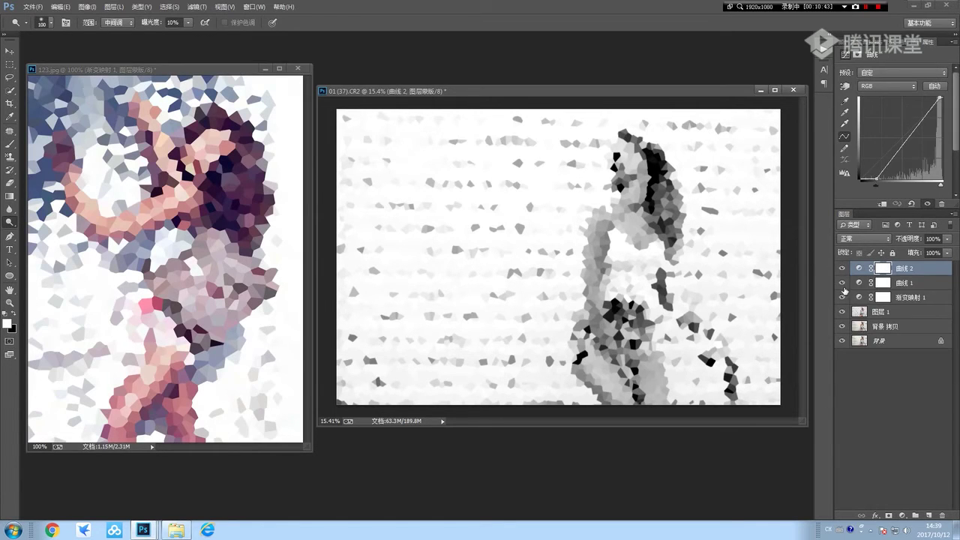
{"action": "left_click", "coordinate": [841, 297]}
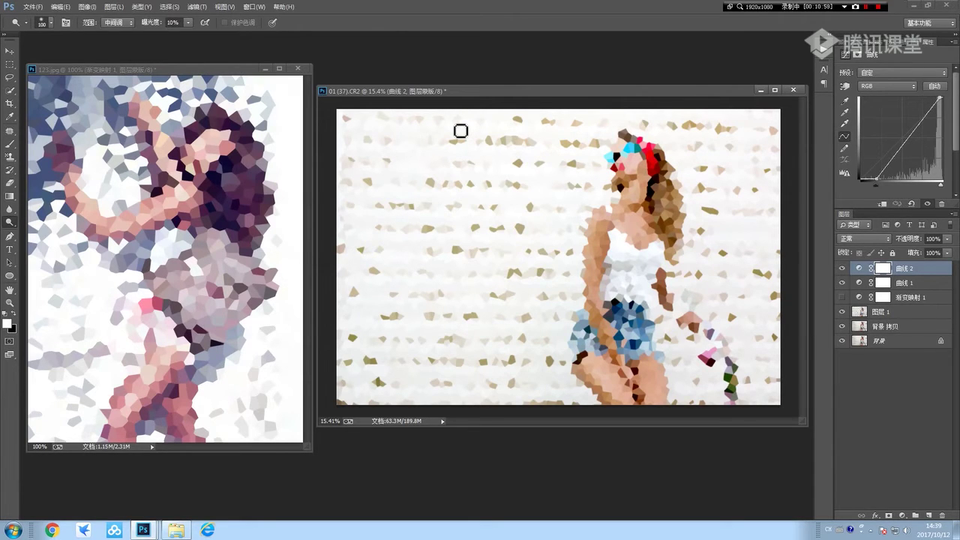
{"action": "left_click", "coordinate": [903, 516]}
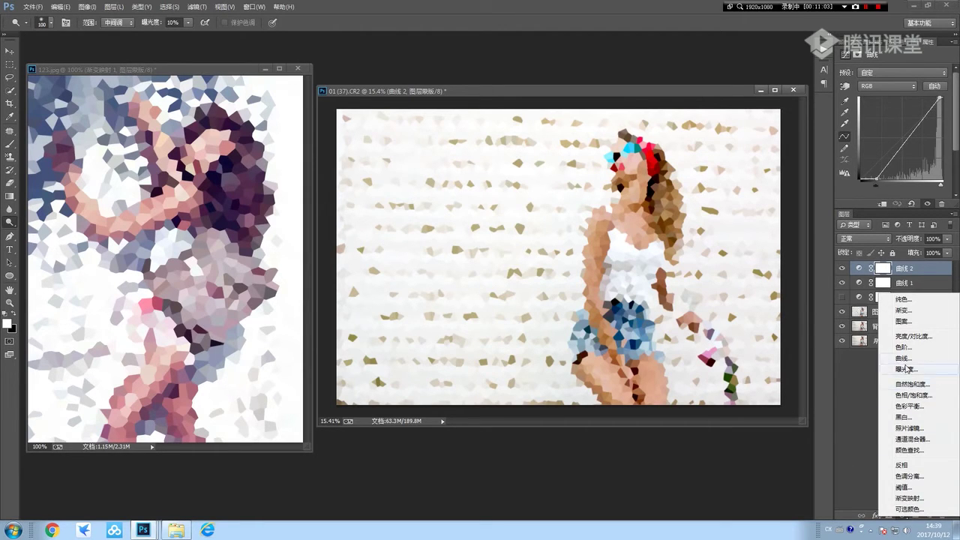
Add a third Curves layer and shift the Blue channel's black point to tint the shadows
{"action": "left_click", "coordinate": [904, 358]}
{"action": "left_click", "coordinate": [888, 86]}
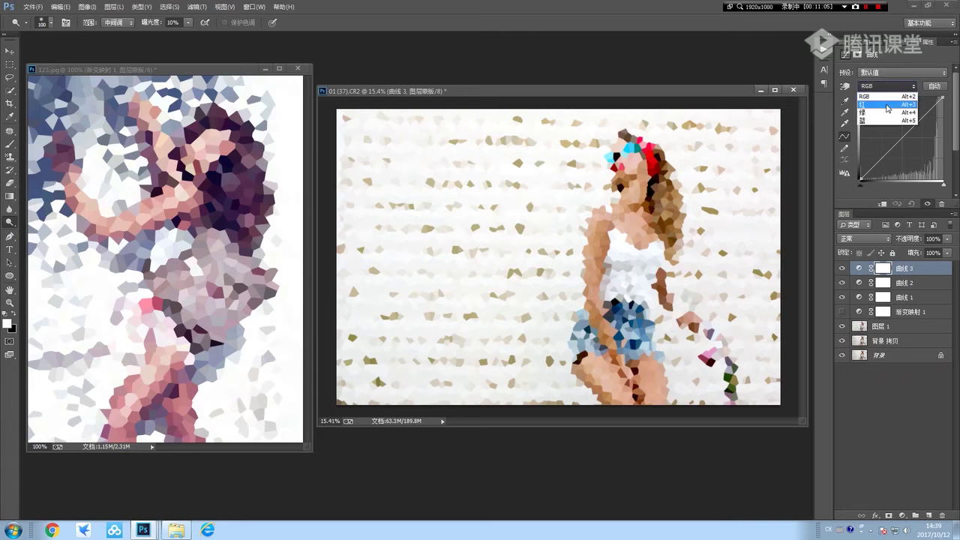
{"action": "left_click", "coordinate": [876, 121]}
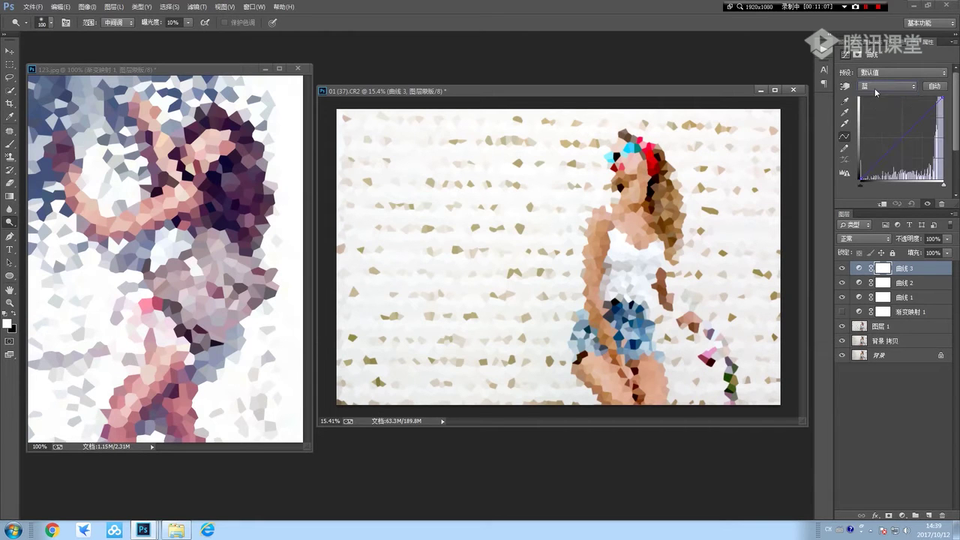
{"action": "mouse_move", "coordinate": [859, 178]}
{"action": "left_mouse_down"}
{"action": "mouse_move", "coordinate": [861, 157]}
{"action": "mouse_move", "coordinate": [840, 158]}
{"action": "left_mouse_up"}
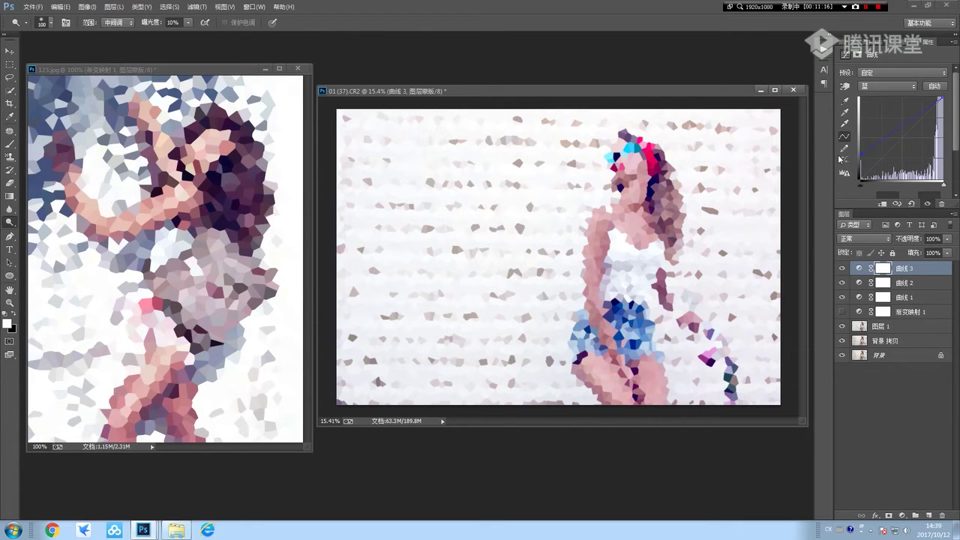
Lift the Red channel's shadows slightly for a cool pinkish tint
{"action": "left_click", "coordinate": [889, 86]}
{"action": "left_click", "coordinate": [874, 106]}
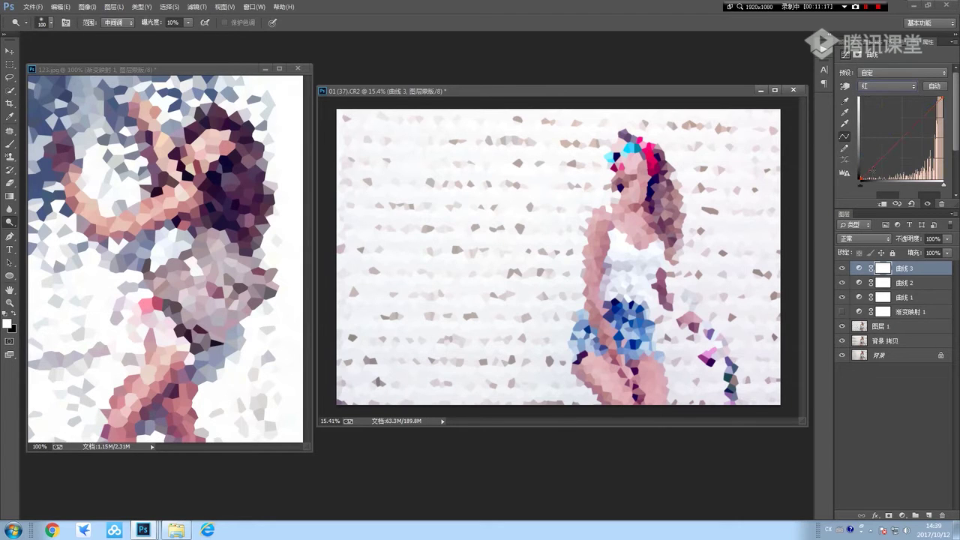
{"action": "mouse_move", "coordinate": [861, 178]}
{"action": "left_mouse_down"}
{"action": "mouse_move", "coordinate": [863, 169]}
{"action": "mouse_move", "coordinate": [844, 172]}
{"action": "left_mouse_up"}
Add a Selective Color layer and reduce Yellow in the Whites
{"action": "left_click", "coordinate": [903, 516]}
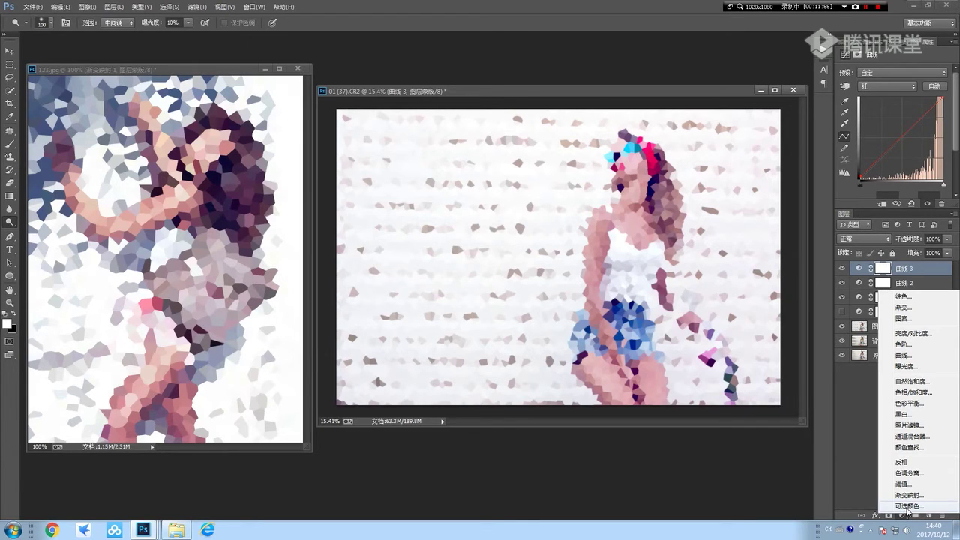
{"action": "left_click", "coordinate": [907, 507]}
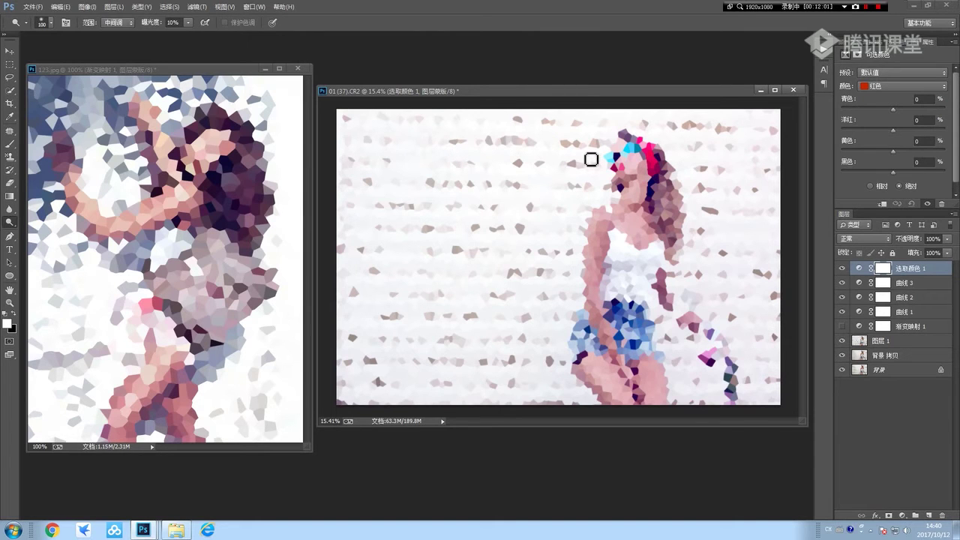
{"action": "left_click", "coordinate": [882, 87]}
{"action": "left_click", "coordinate": [880, 159]}
{"action": "mouse_move", "coordinate": [893, 151]}
{"action": "left_mouse_down"}
{"action": "mouse_move", "coordinate": [827, 150]}
{"action": "mouse_move", "coordinate": [882, 151]}
{"action": "mouse_move", "coordinate": [855, 150]}
{"action": "left_mouse_up"}
{"action": "left_click_drag", "start_coordinate": [875, 154], "coordinate": [882, 156]}
{"action": "left_click_drag", "start_coordinate": [874, 155], "coordinate": [871, 156]}
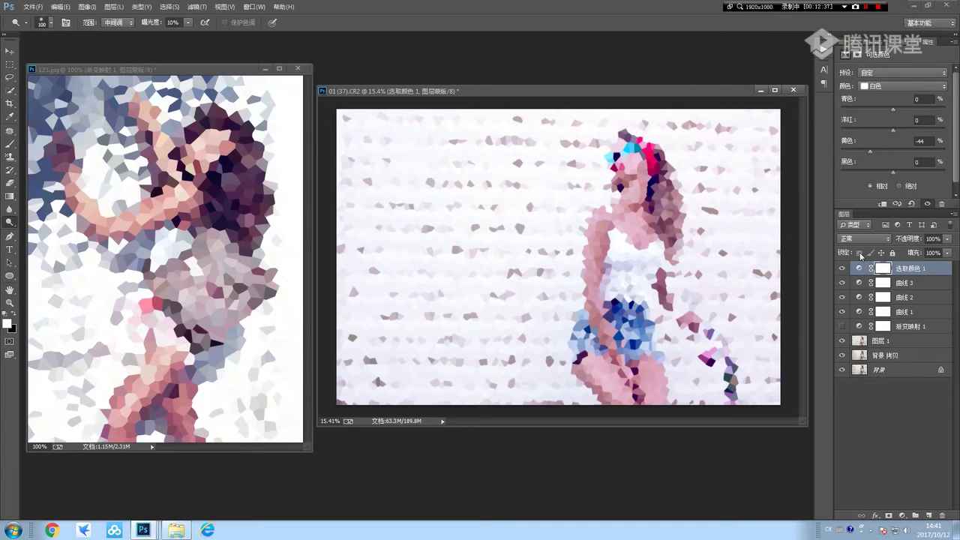
Lower the Black amount within the Blacks to finish the lilac cast
{"action": "left_click", "coordinate": [885, 86]}
{"action": "left_click", "coordinate": [882, 175]}
{"action": "mouse_move", "coordinate": [894, 171]}
{"action": "left_mouse_down"}
{"action": "mouse_move", "coordinate": [837, 181]}
{"action": "mouse_move", "coordinate": [921, 185]}
{"action": "left_mouse_up"}
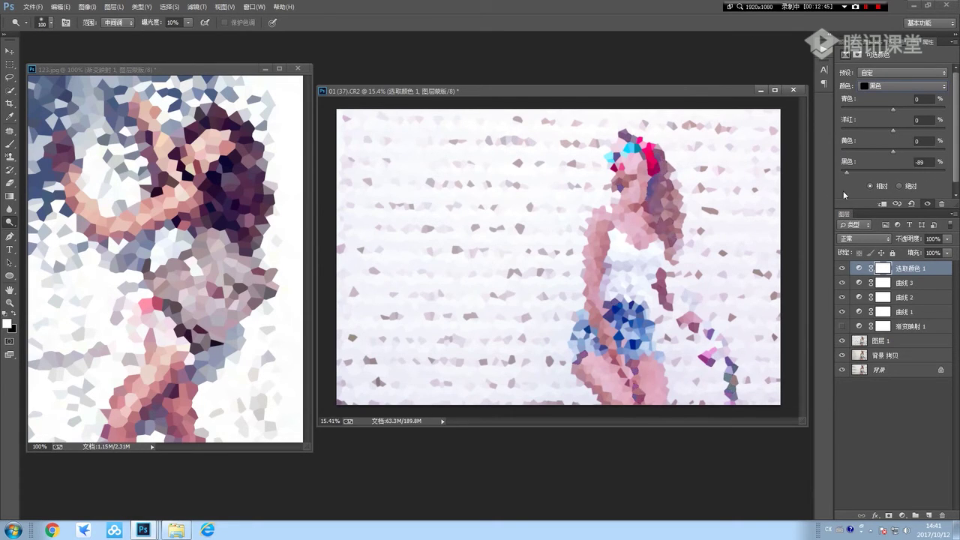
{"action": "mouse_move", "coordinate": [921, 187]}
{"action": "left_mouse_down"}
{"action": "mouse_move", "coordinate": [861, 171]}
{"action": "mouse_move", "coordinate": [895, 171]}
{"action": "left_mouse_up"}
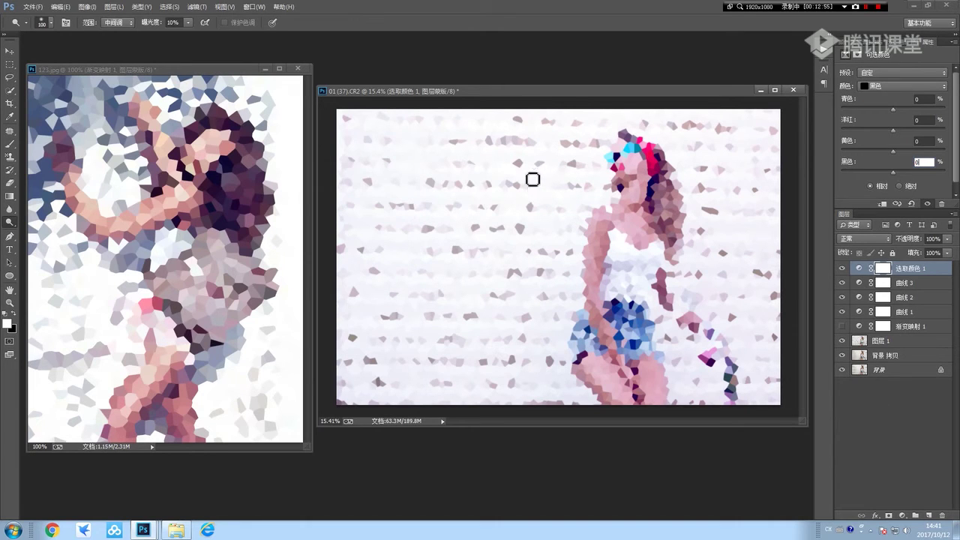
{"action": "left_click", "coordinate": [903, 517]}
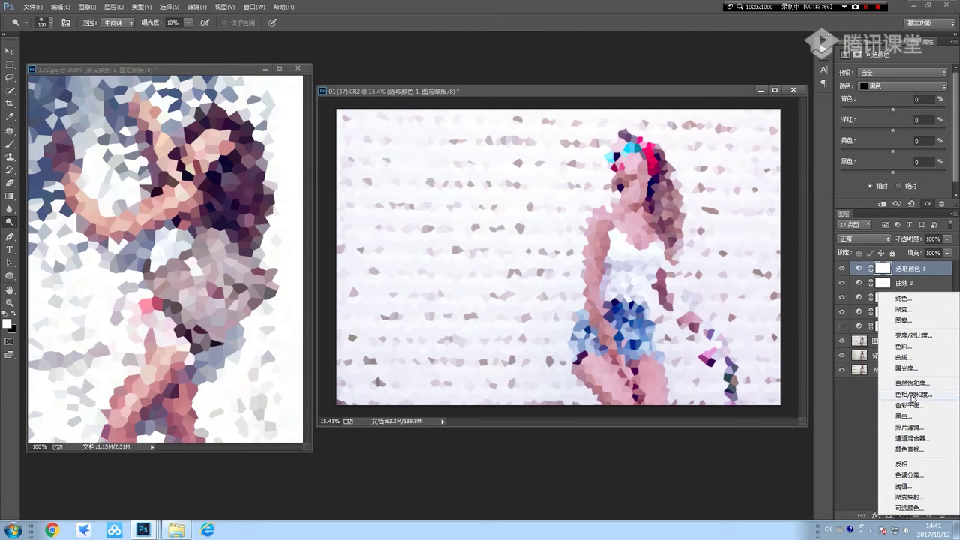
Add a Hue/Saturation layer and set its Saturation to -52
{"action": "left_click", "coordinate": [912, 394]}
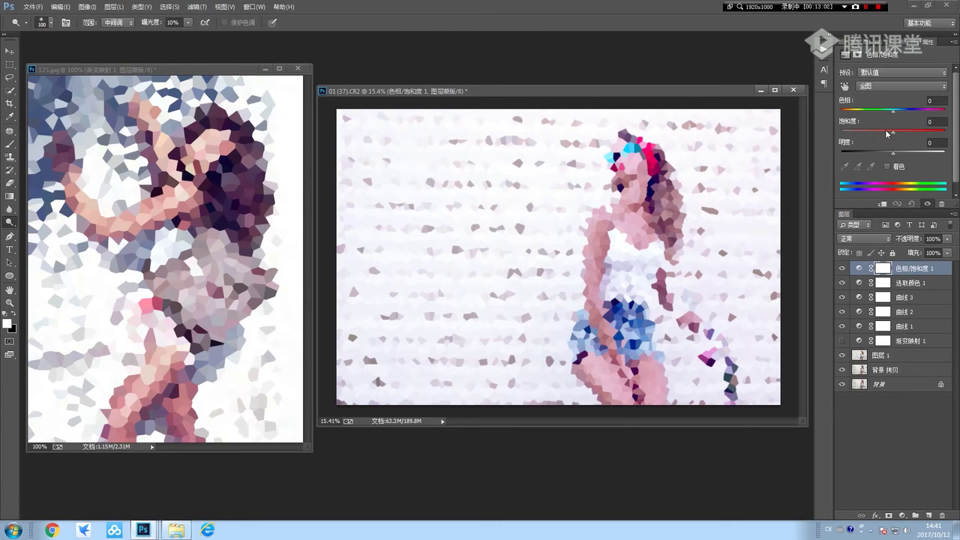
{"action": "mouse_move", "coordinate": [893, 133]}
{"action": "left_mouse_down"}
{"action": "mouse_move", "coordinate": [840, 134]}
{"action": "mouse_move", "coordinate": [859, 143]}
{"action": "left_mouse_up"}
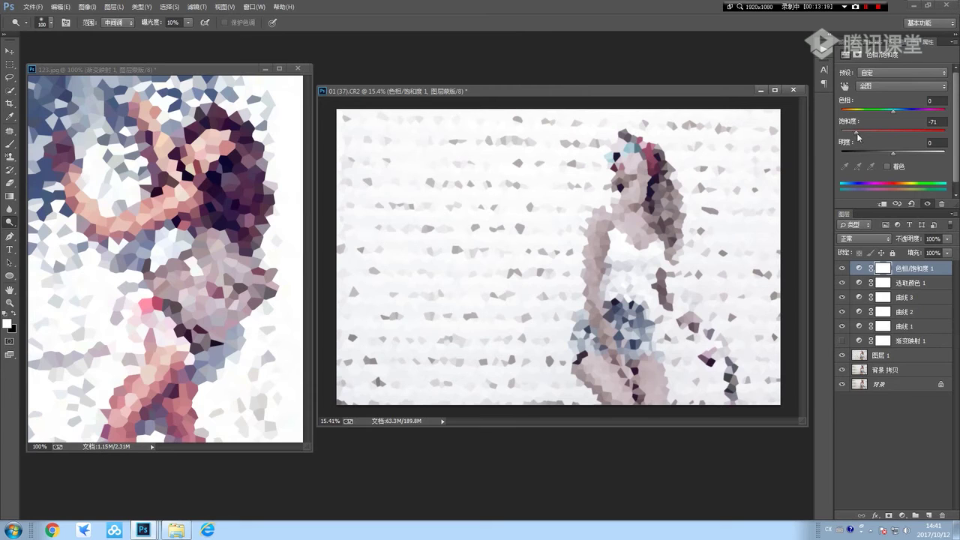
{"action": "mouse_move", "coordinate": [852, 133]}
{"action": "left_mouse_down"}
{"action": "mouse_move", "coordinate": [827, 132]}
{"action": "mouse_move", "coordinate": [867, 138]}
{"action": "left_mouse_up"}
{"action": "left_click_drag", "start_coordinate": [868, 137], "coordinate": [866, 137]}
Toggle the crystallized layers in the photo and the 123.jpg reference to compare with the originals
{"action": "left_click_drag", "start_coordinate": [842, 355], "coordinate": [842, 370]}
{"action": "left_click", "coordinate": [842, 369]}
{"action": "left_click", "coordinate": [842, 355]}
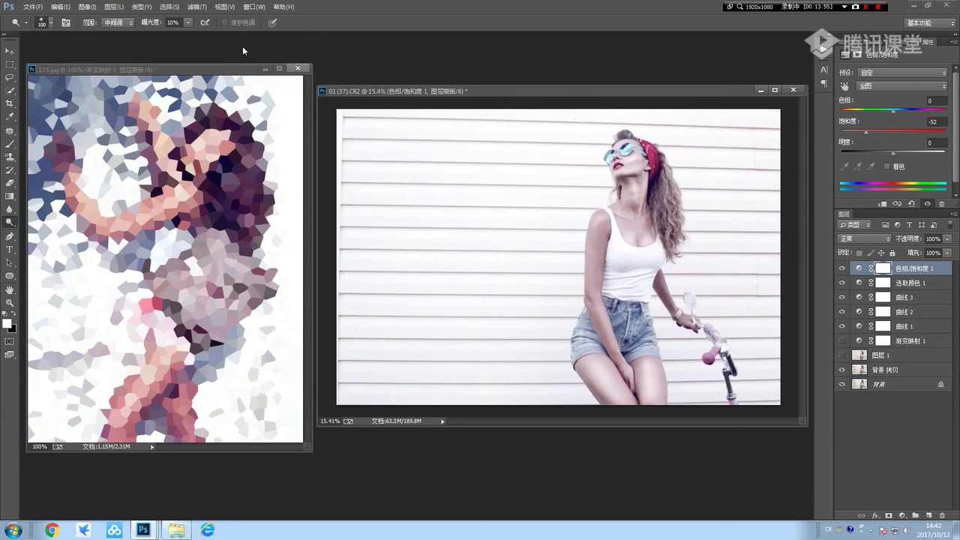
{"action": "key", "text": "ctrl+Tab"}
{"action": "left_click", "coordinate": [843, 291]}
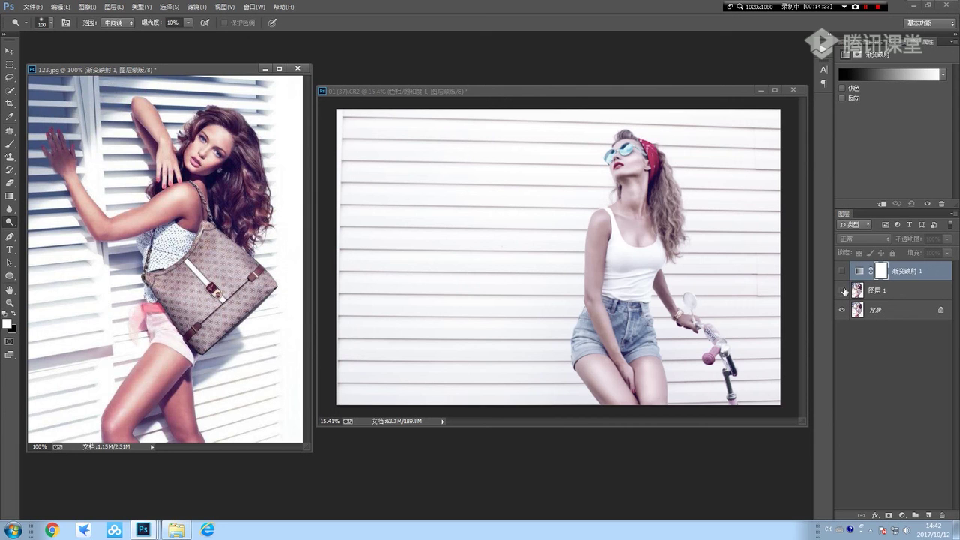
{"action": "left_click", "coordinate": [842, 291]}
Compare with Hue/Saturation toggled, then leave Layer 1 hidden on the graded photo
{"action": "left_click", "coordinate": [497, 92]}
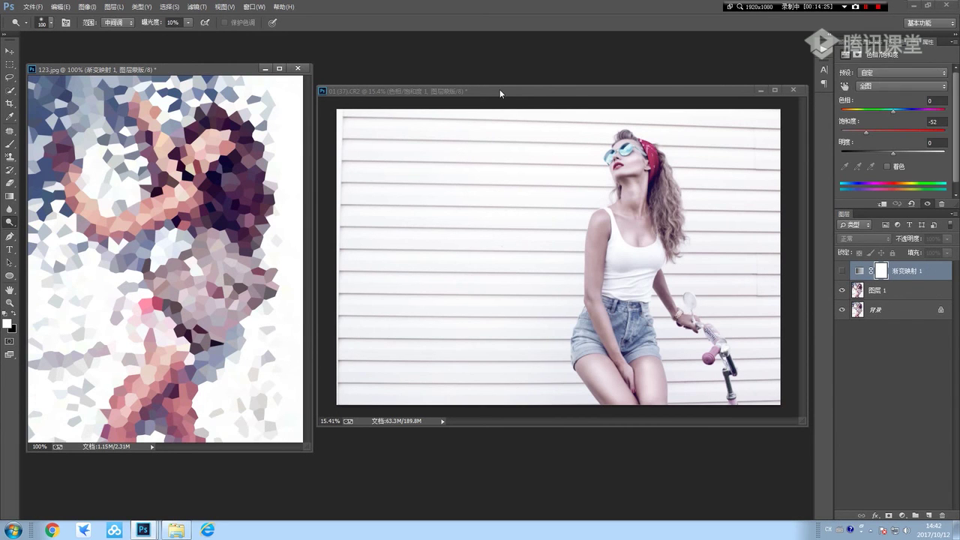
{"action": "left_click", "coordinate": [843, 356]}
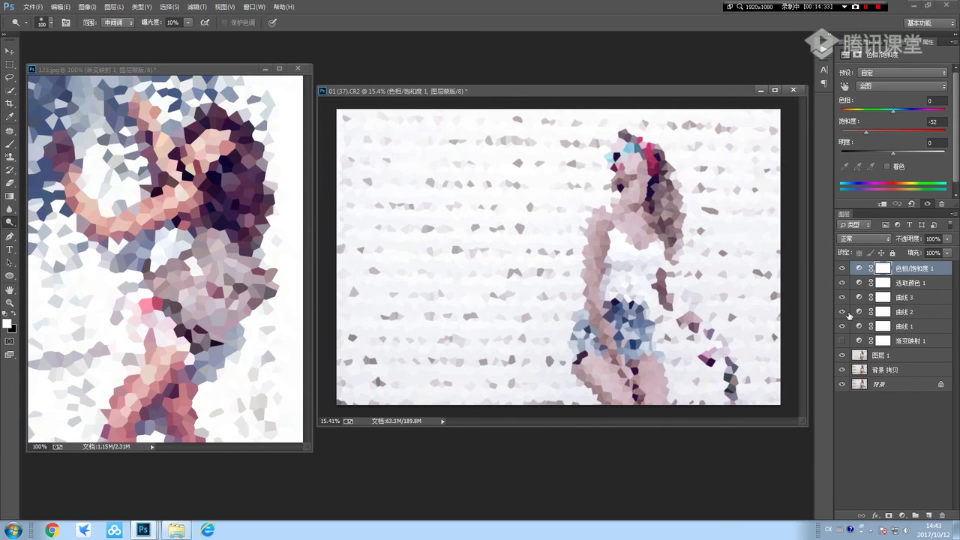
{"action": "left_click", "coordinate": [842, 269]}
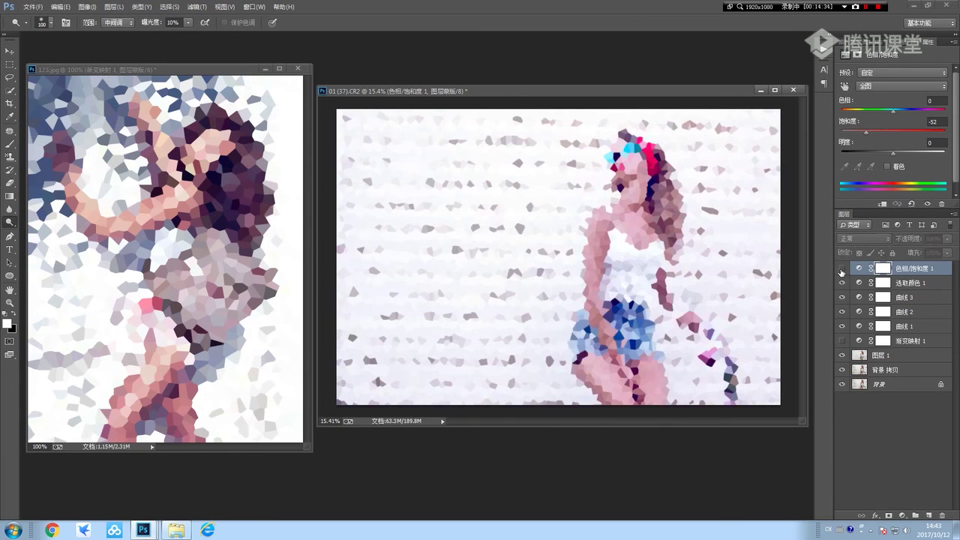
{"action": "left_click", "coordinate": [841, 355]}
{"action": "left_click", "coordinate": [842, 355]}
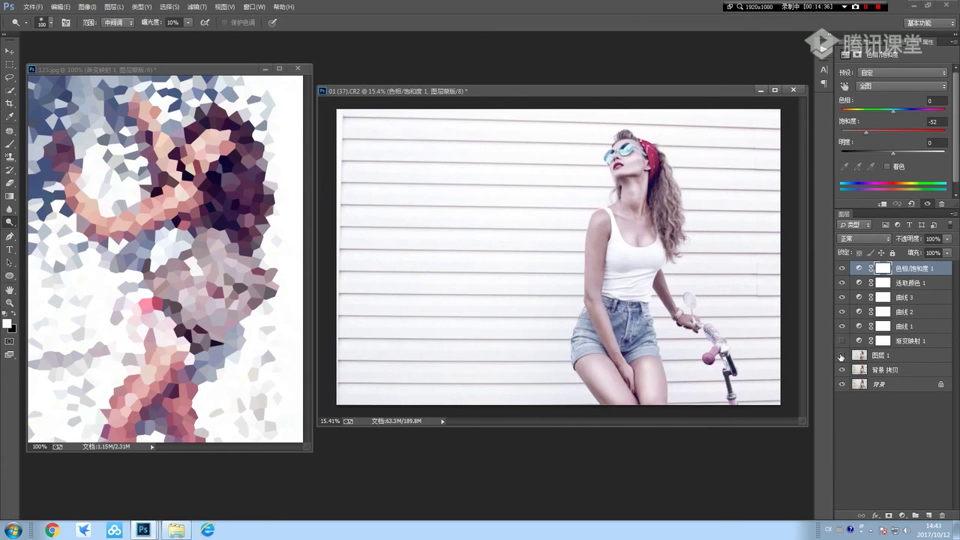